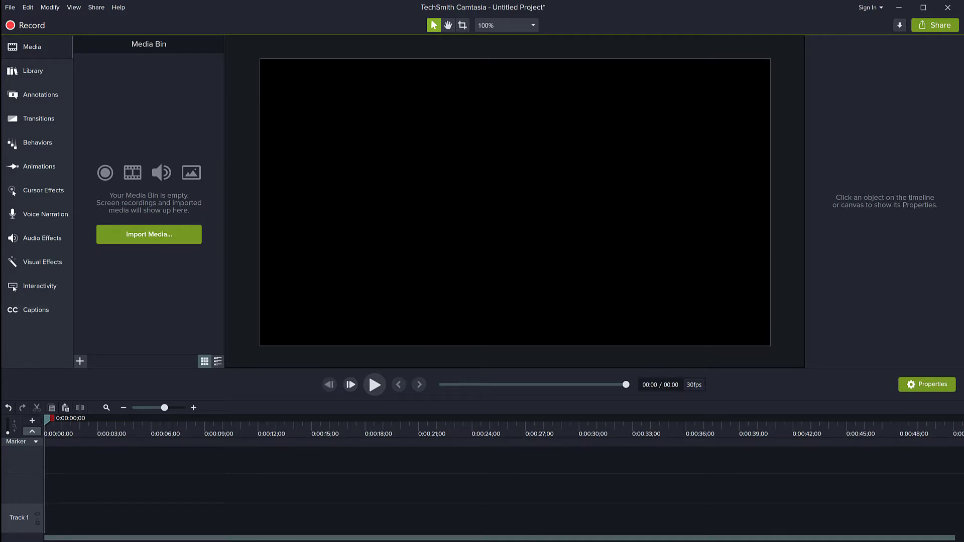
Step: Import Driving.mp4 onto the timeline, silence its audio, and preview the first few seconds
left_click_drag(22, 355, 142, 129)
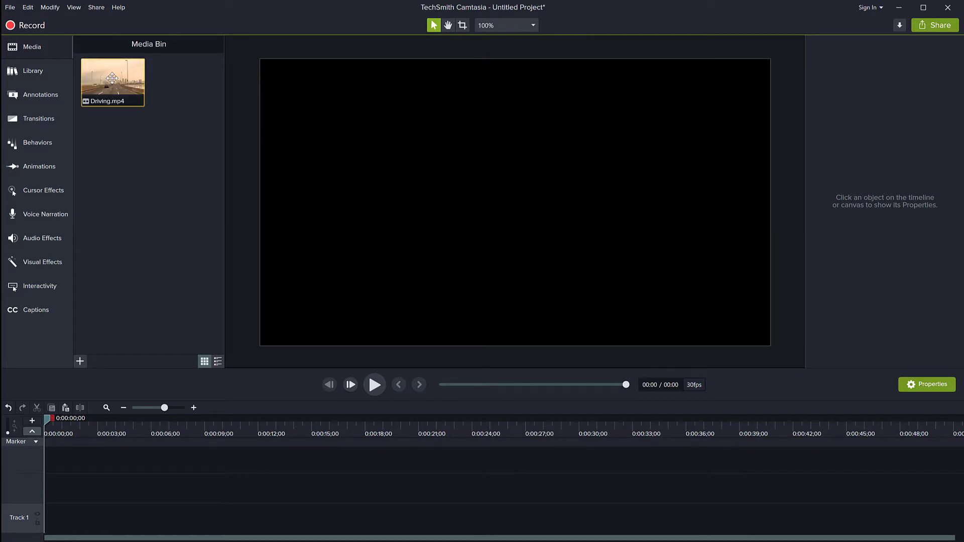
mouse_move(113, 83)
left_mouse_down()
mouse_move(163, 444)
mouse_move(39, 489)
left_mouse_up()
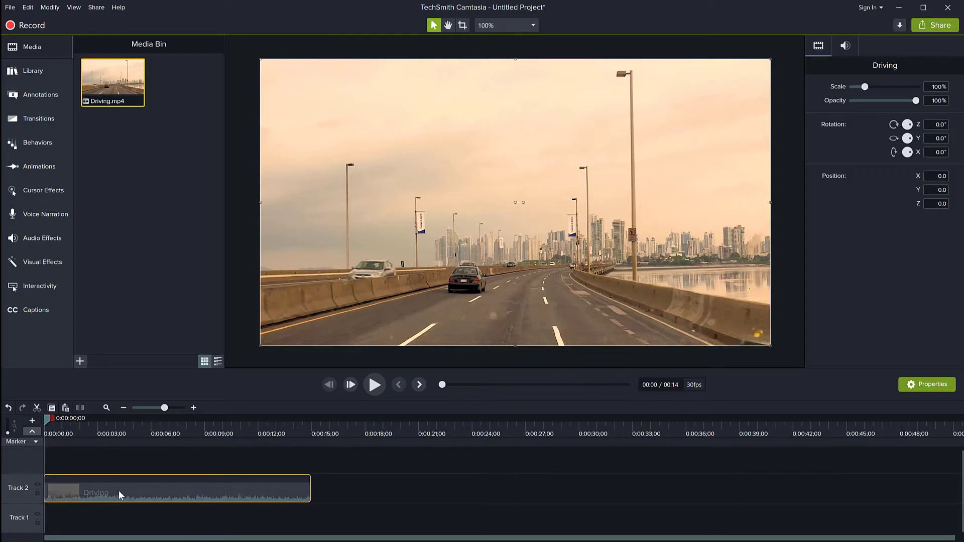
mouse_move(253, 494)
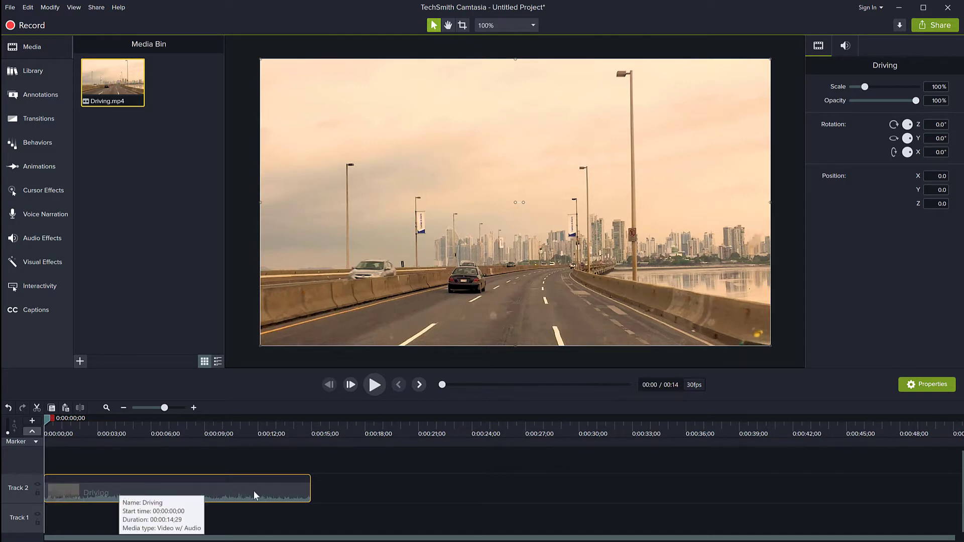
right_click(235, 495)
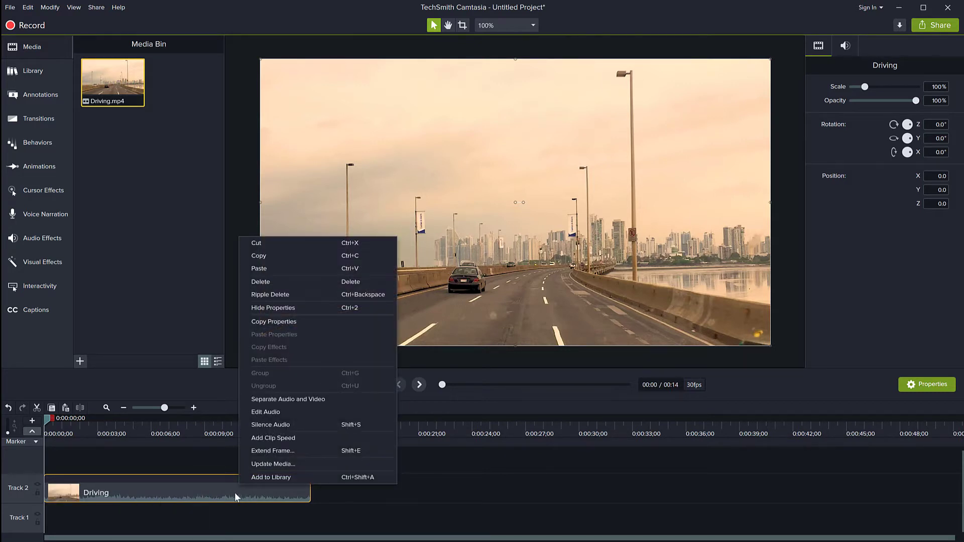
left_click(266, 425)
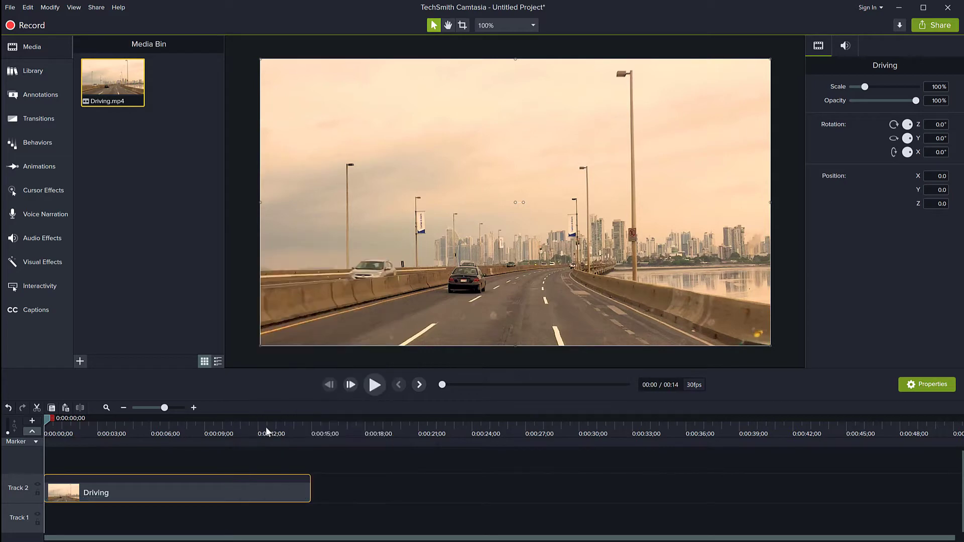
left_click(373, 386)
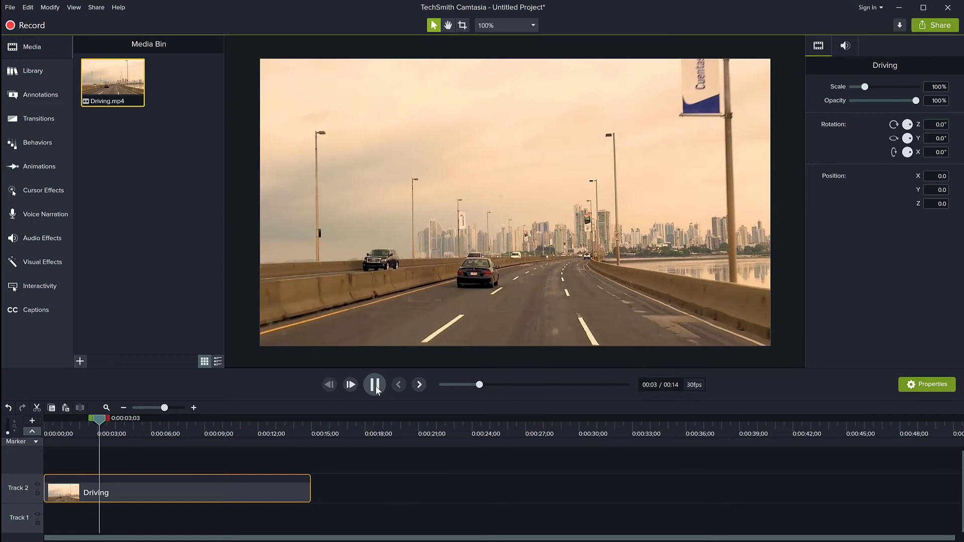
left_click(375, 385)
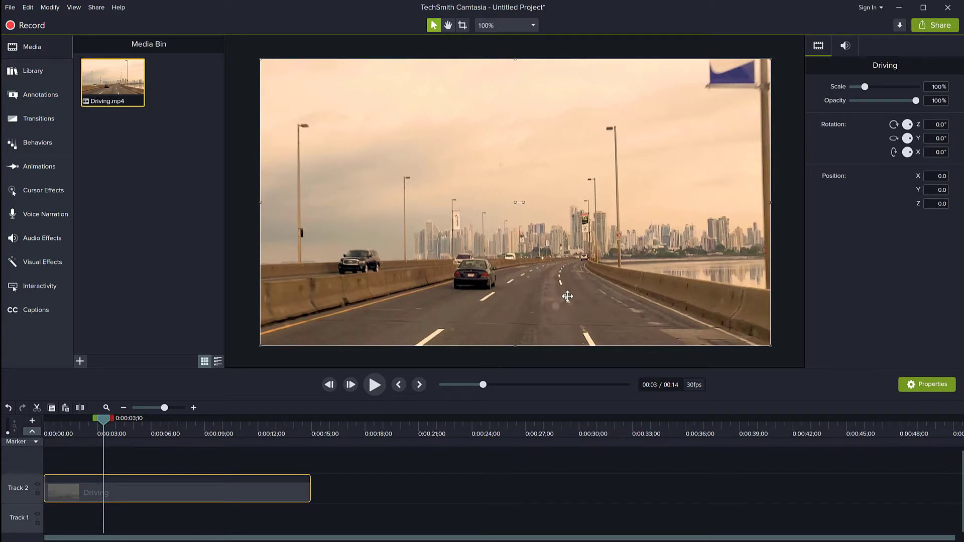
Step: Apply the Colorize effect from Visual Effects to the Driving clip, then remove it
left_click(42, 263)
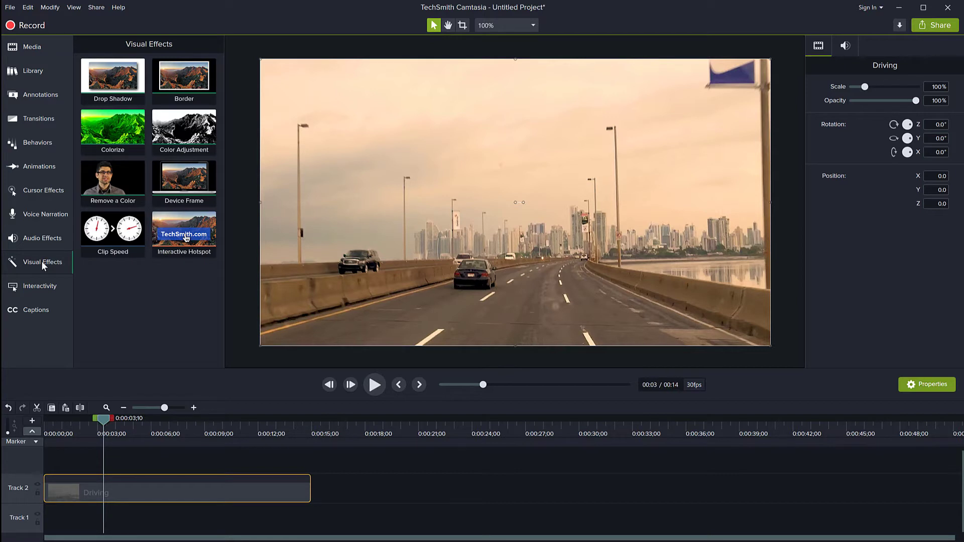
mouse_move(112, 128)
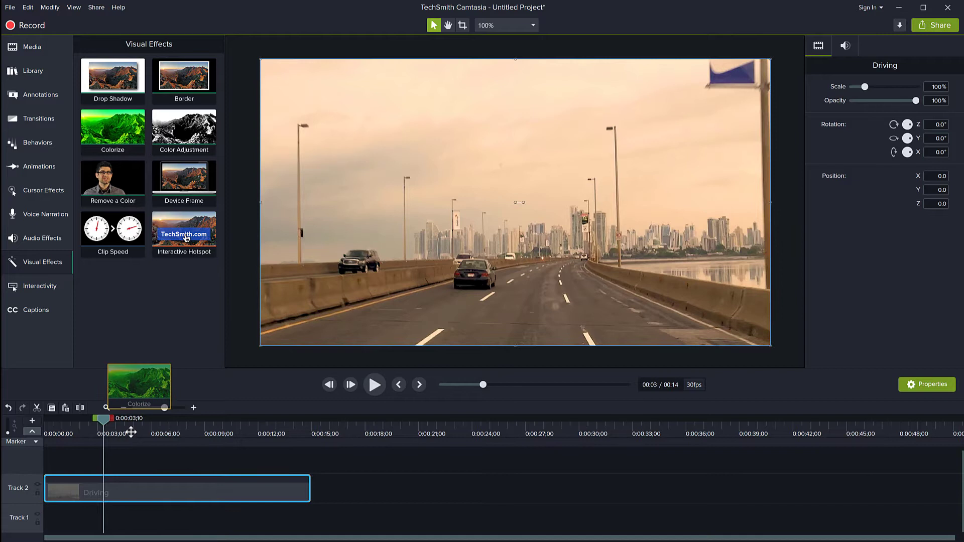
left_click_drag(114, 129, 116, 488)
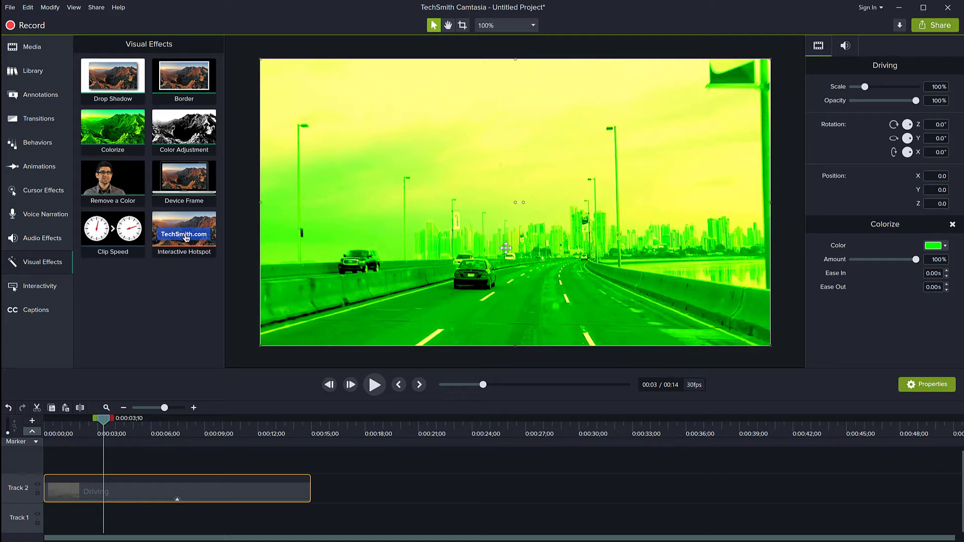
left_click(952, 226)
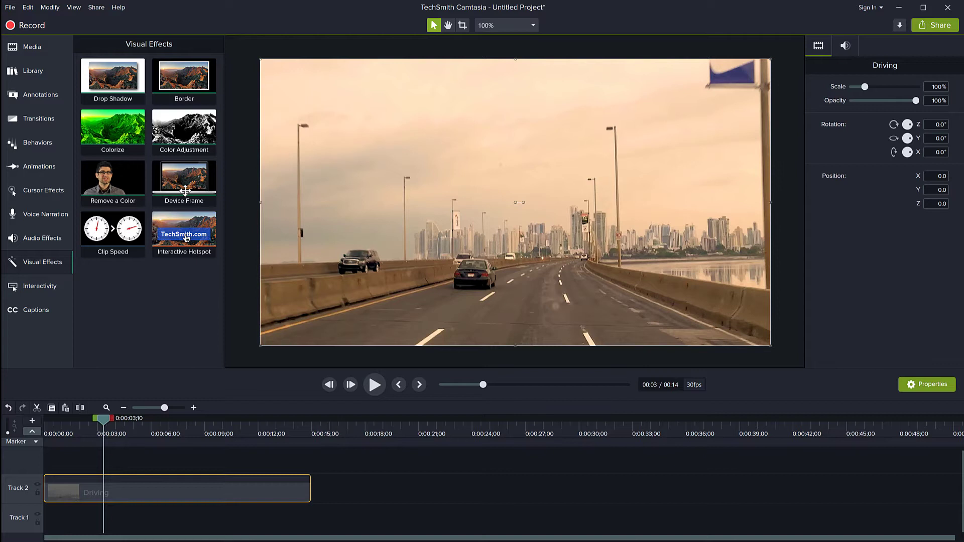
Step: Reapply Colorize to the Driving clip and change its tint colour from green to deep blue
left_click_drag(125, 146, 131, 492)
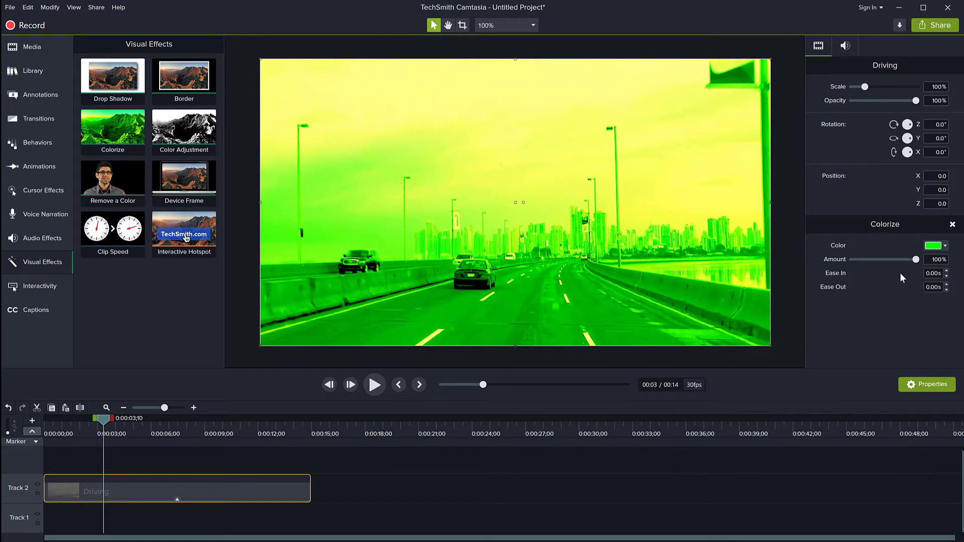
left_click(945, 247)
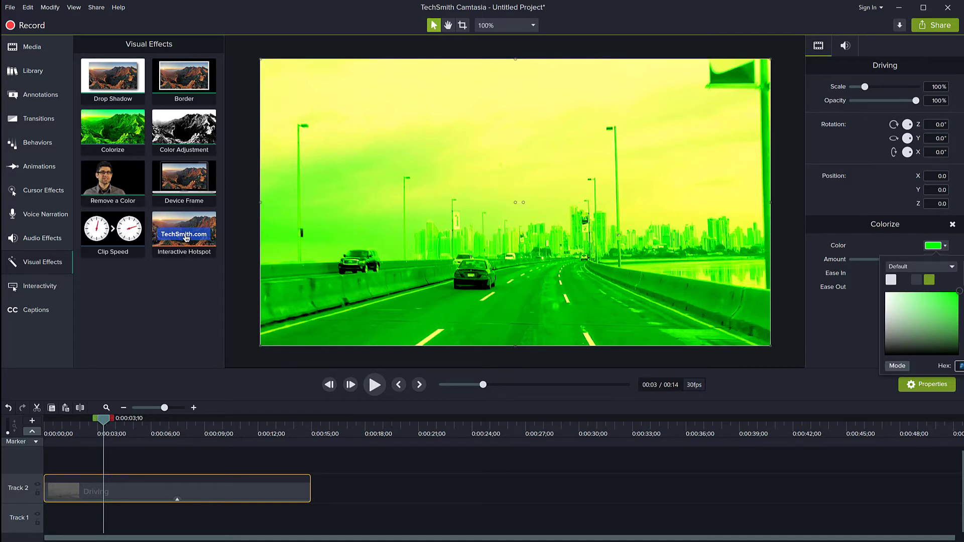
key("Return")
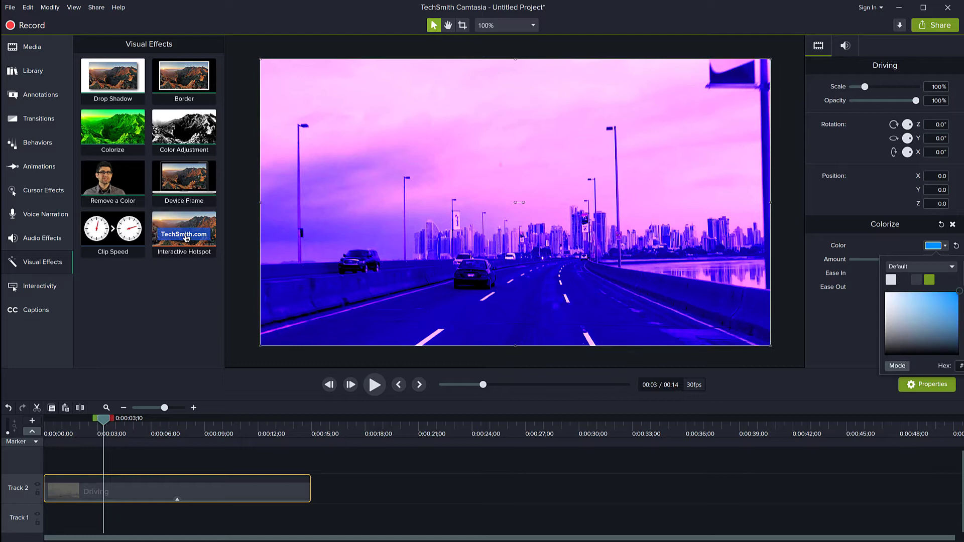
left_click(949, 306)
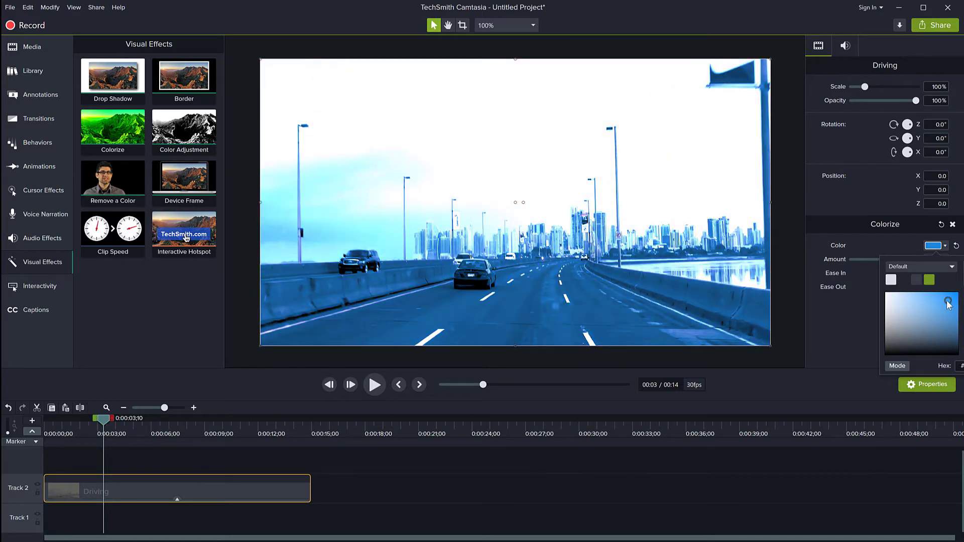
mouse_move(948, 316)
left_mouse_down()
mouse_move(933, 301)
mouse_move(955, 300)
left_mouse_up()
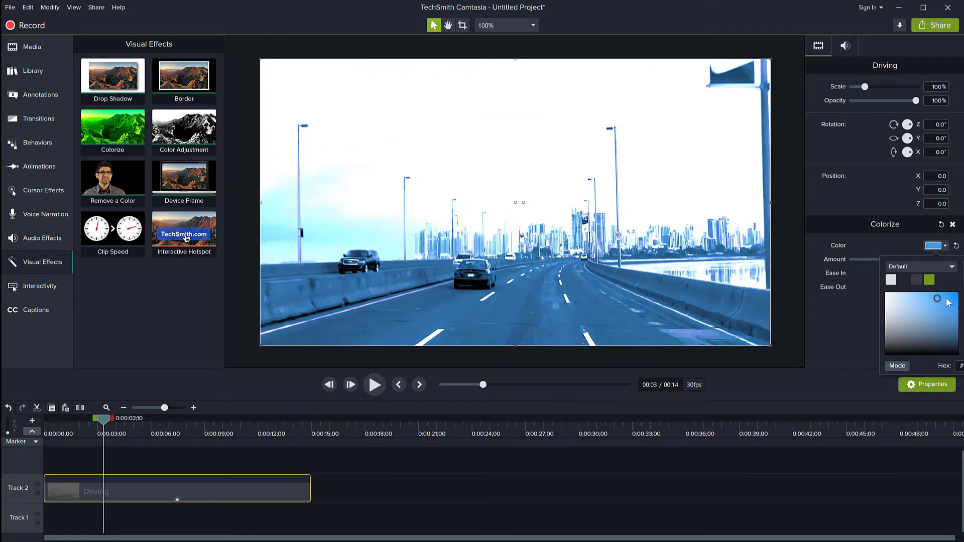
left_click_drag(954, 300, 951, 298)
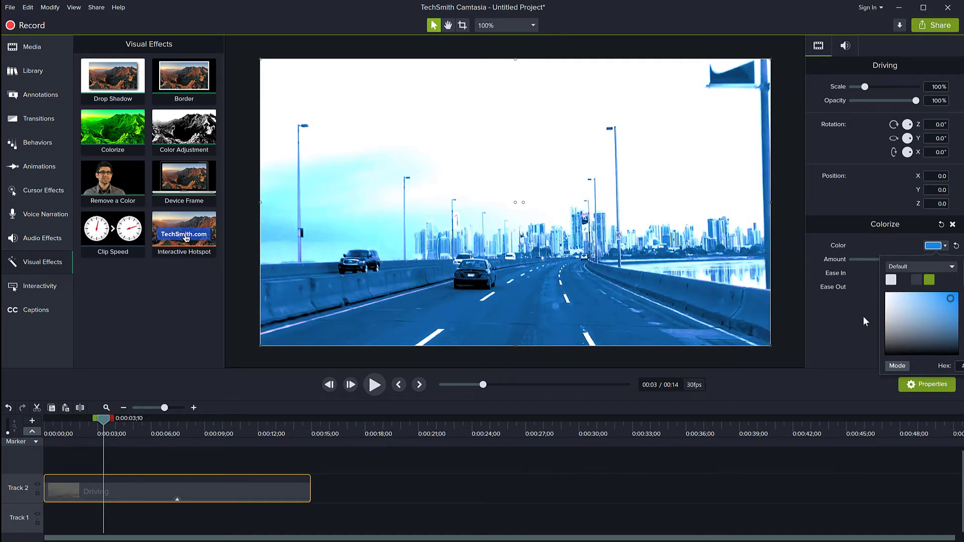
left_click(864, 316)
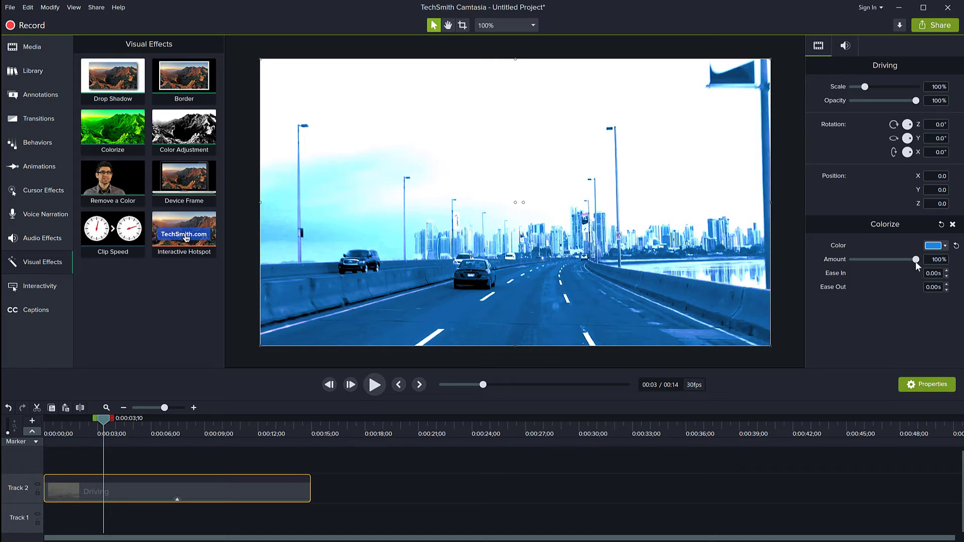
Step: Adjust the Colorize Amount slider on the Driving clip, settling around 28%
left_click_drag(915, 260, 873, 263)
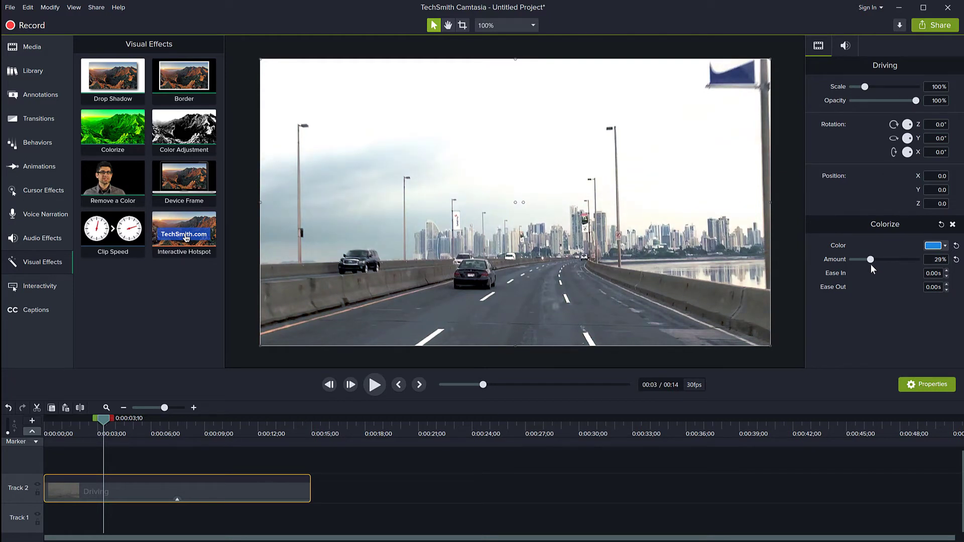
left_click_drag(871, 267, 878, 263)
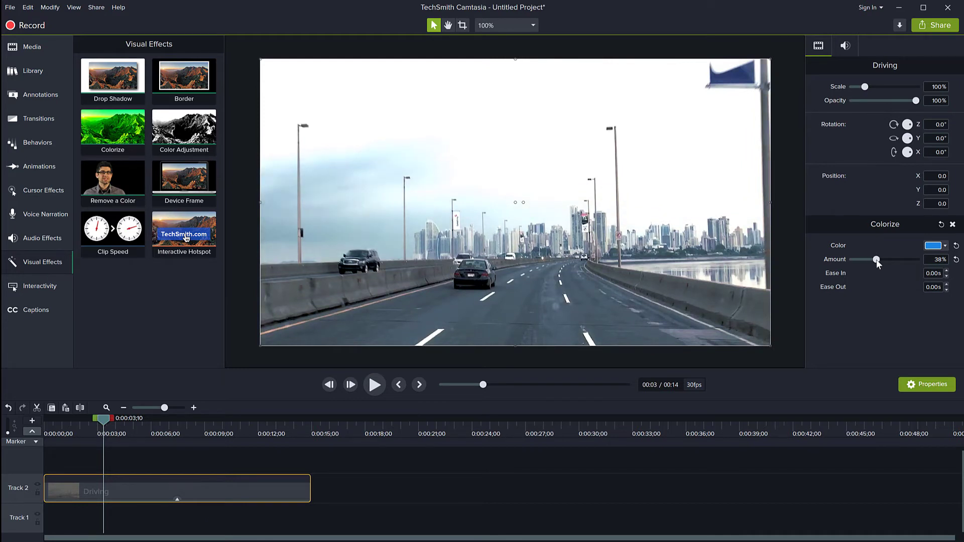
left_click_drag(867, 259, 869, 260)
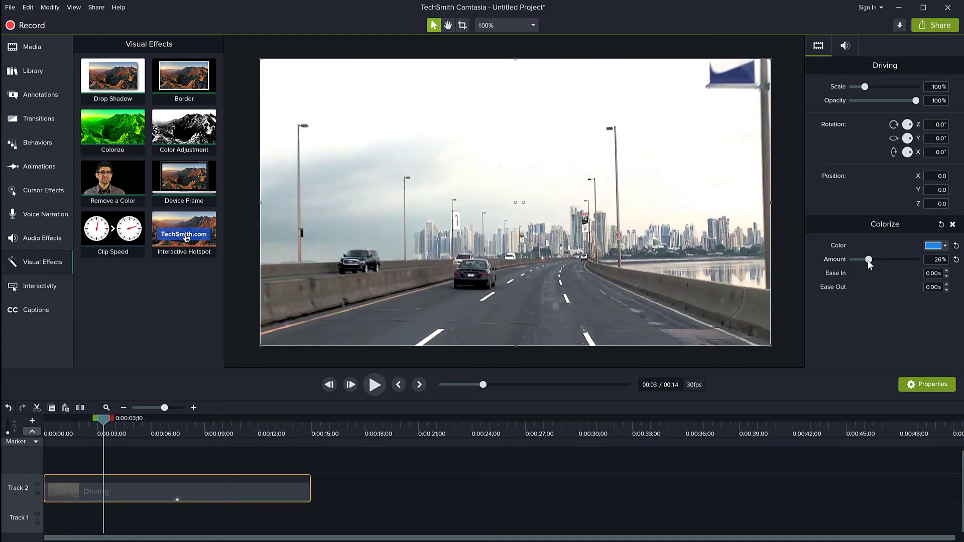
left_click_drag(869, 259, 852, 261)
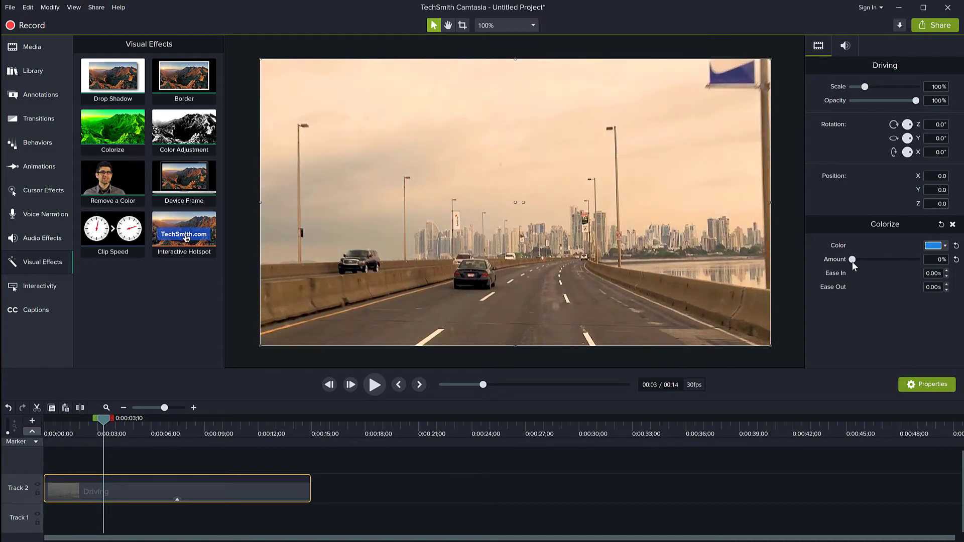
left_click_drag(853, 262, 868, 267)
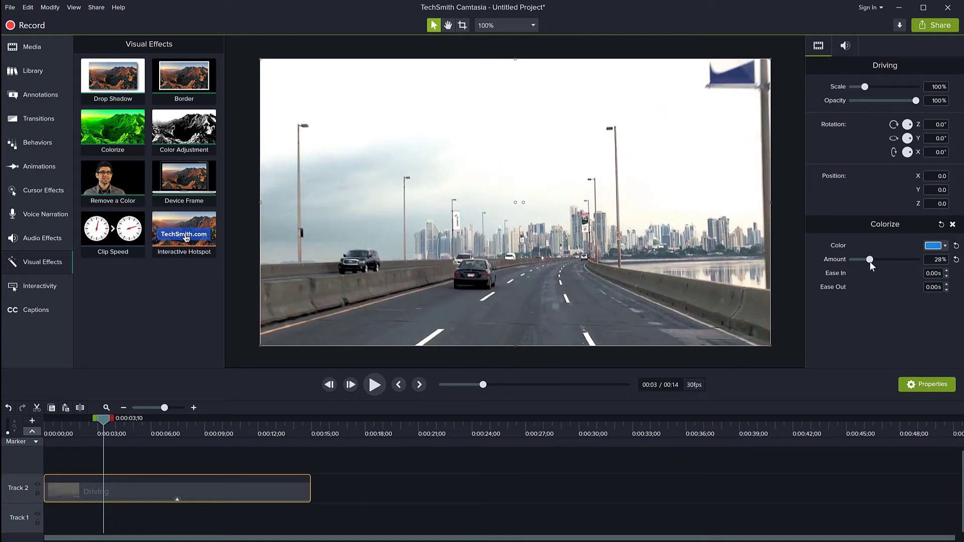
Step: Shift the Colorize tint to a more saturated blue and play part of the clip to check it
left_click(947, 248)
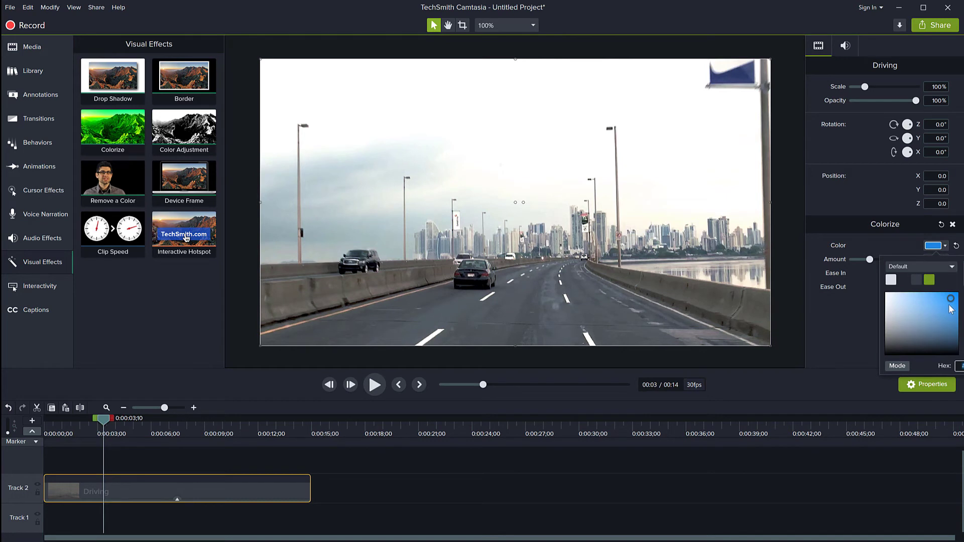
left_click_drag(949, 306, 950, 318)
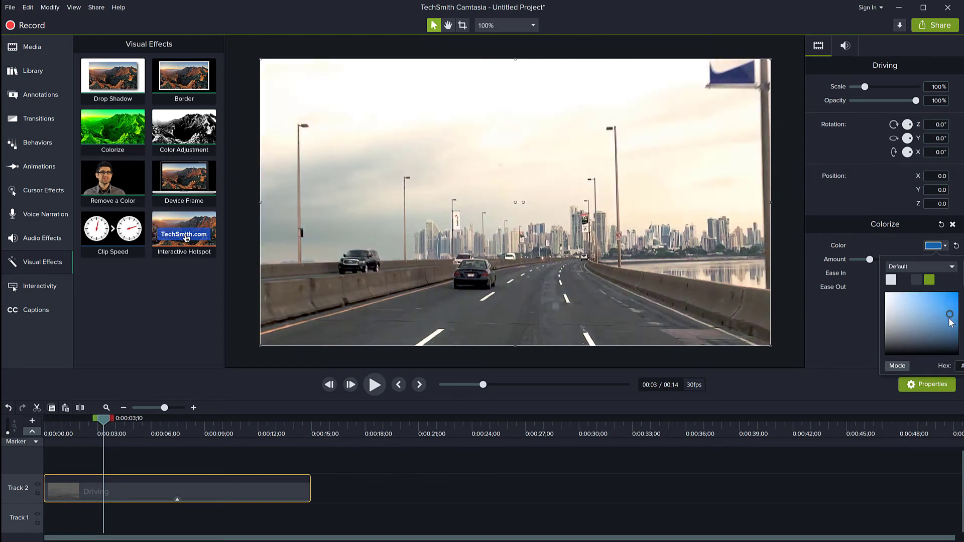
left_click_drag(949, 318, 935, 306)
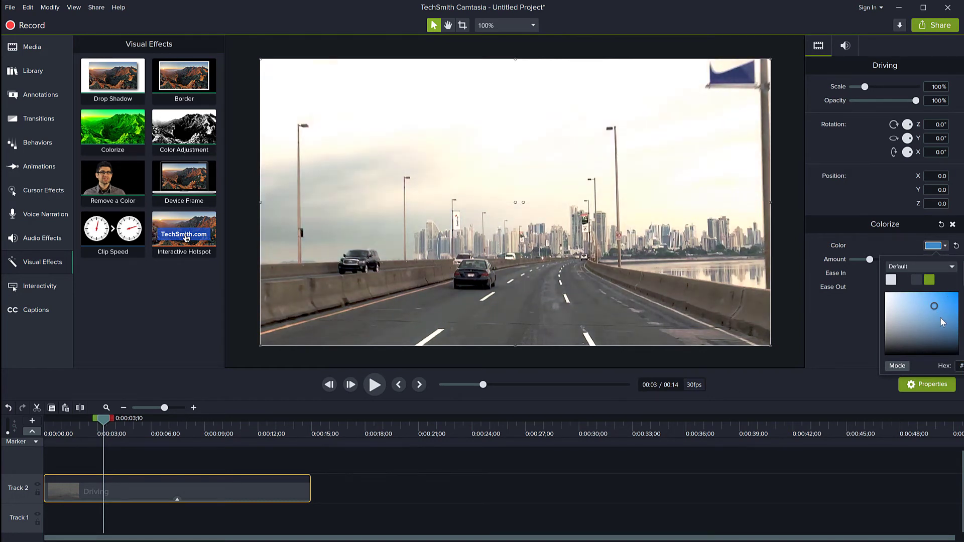
left_click(935, 301)
left_click(925, 305)
left_click_drag(938, 317, 953, 303)
left_click(833, 334)
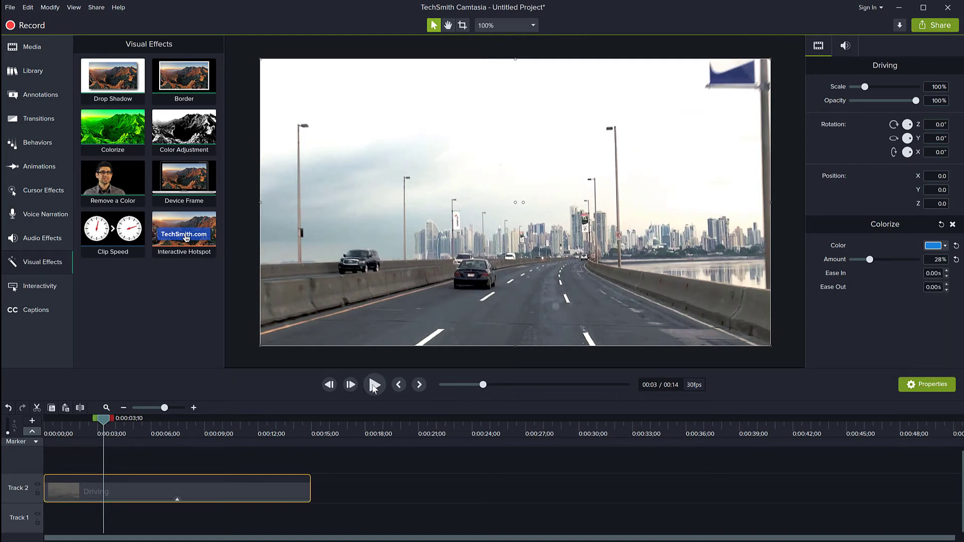
left_click(375, 385)
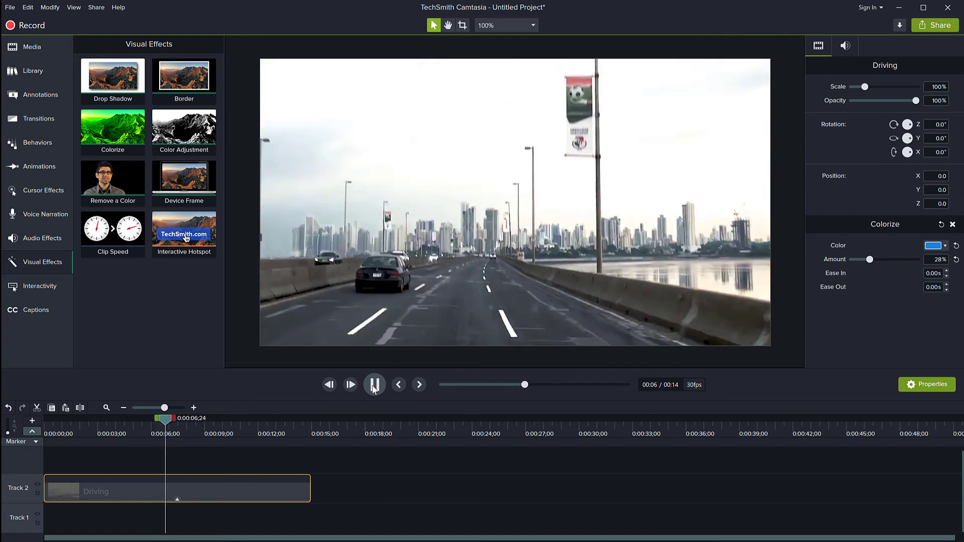
left_click(374, 387)
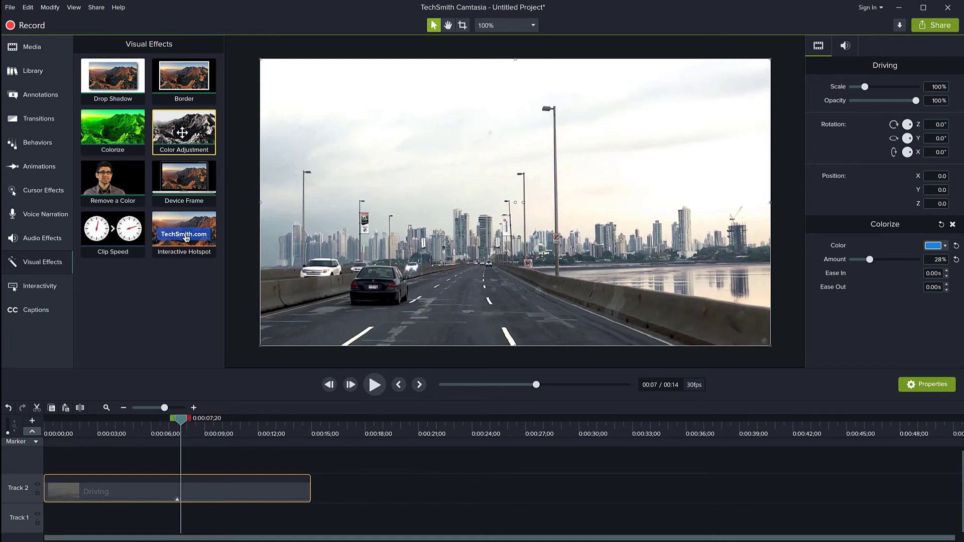
Step: Swap Colorize for Color Adjustment with brightness 20, contrast 82 and saturation -28
left_click(954, 226)
left_click_drag(183, 132, 149, 483)
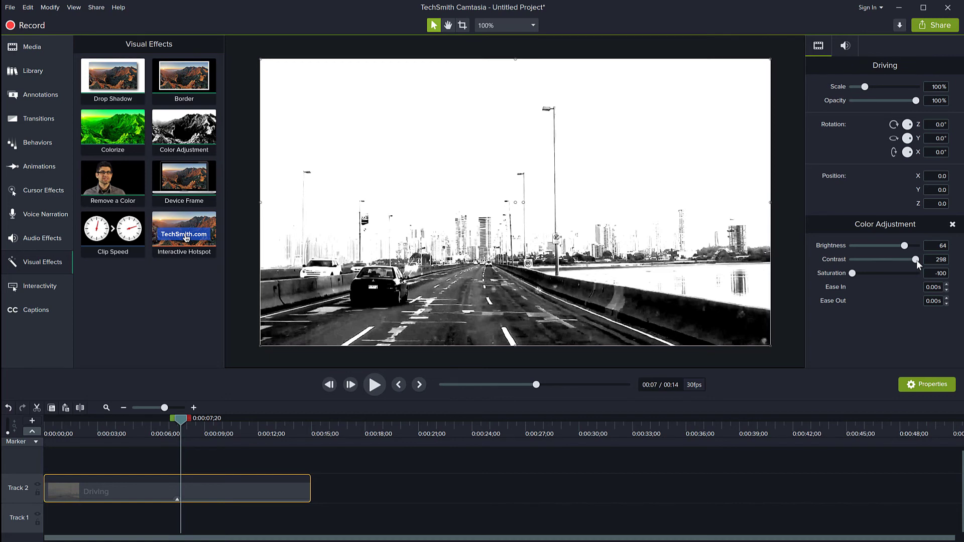
left_click_drag(854, 274, 866, 273)
mouse_move(904, 246)
left_mouse_down()
mouse_move(869, 272)
mouse_move(897, 274)
mouse_move(874, 273)
mouse_move(880, 259)
left_mouse_up()
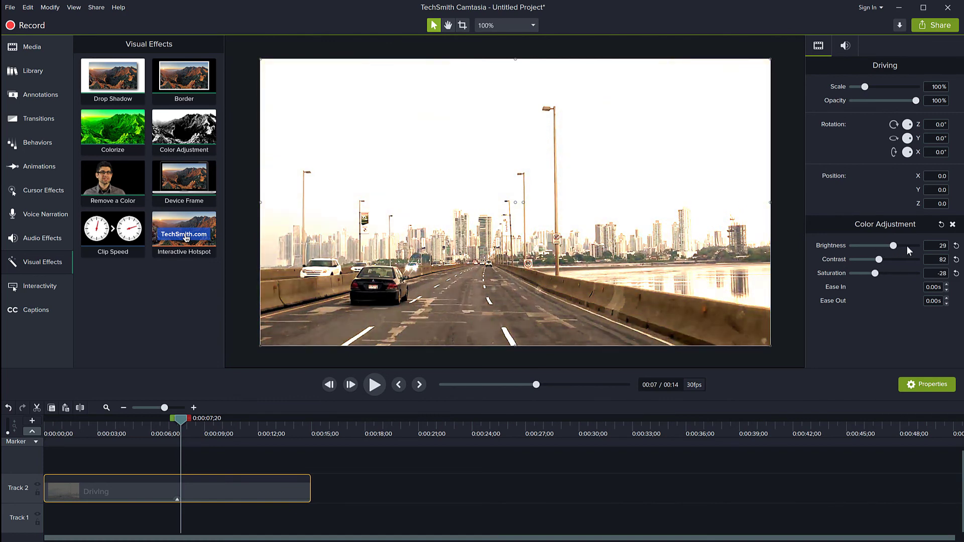
left_click_drag(894, 248, 893, 248)
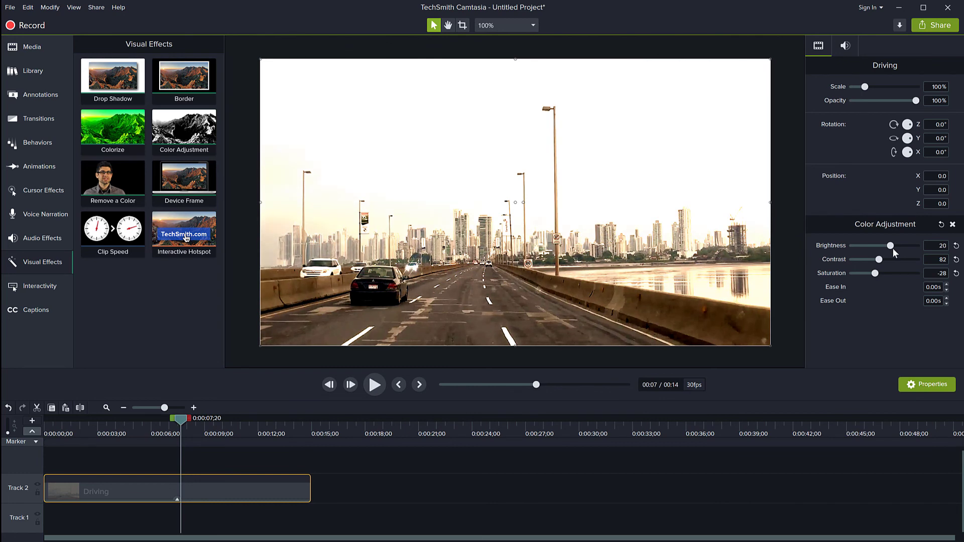
Step: Add a new Colorize effect to the Driving clip with a light blue tint at a low amount
left_click_drag(113, 128, 201, 487)
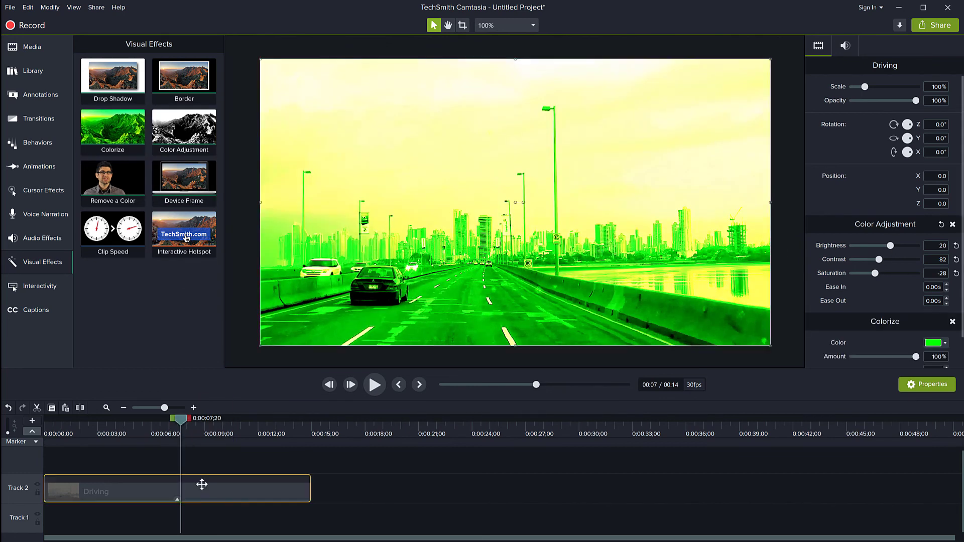
left_click(946, 344)
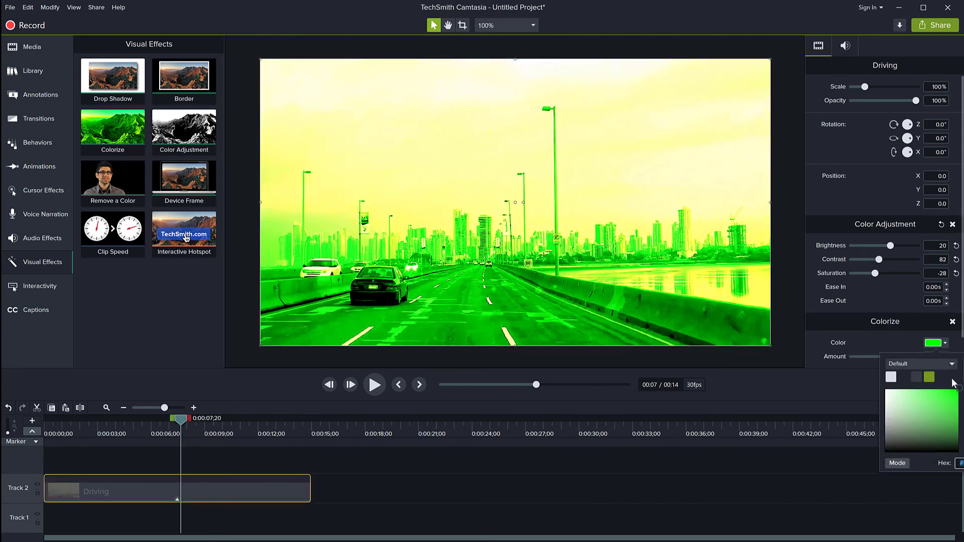
left_click(959, 407)
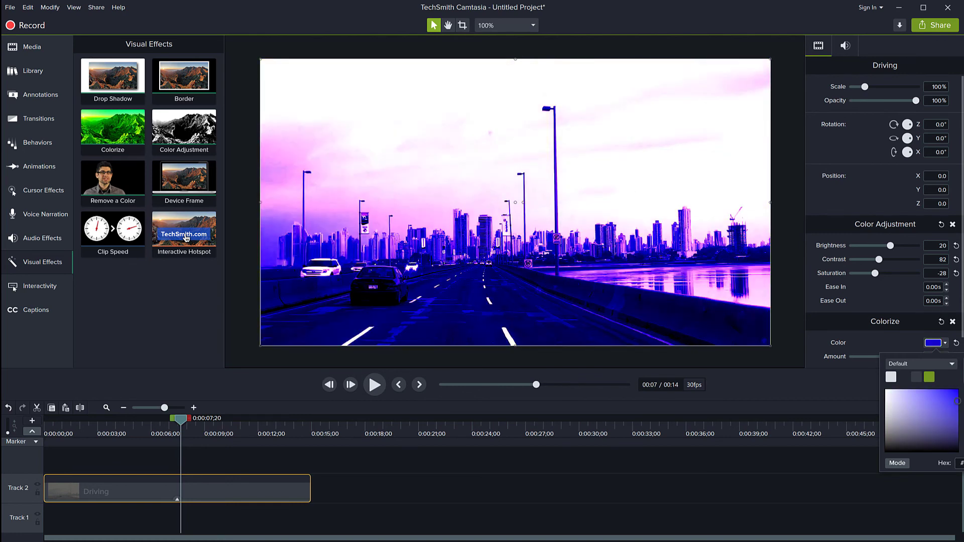
left_click_drag(958, 407, 953, 399)
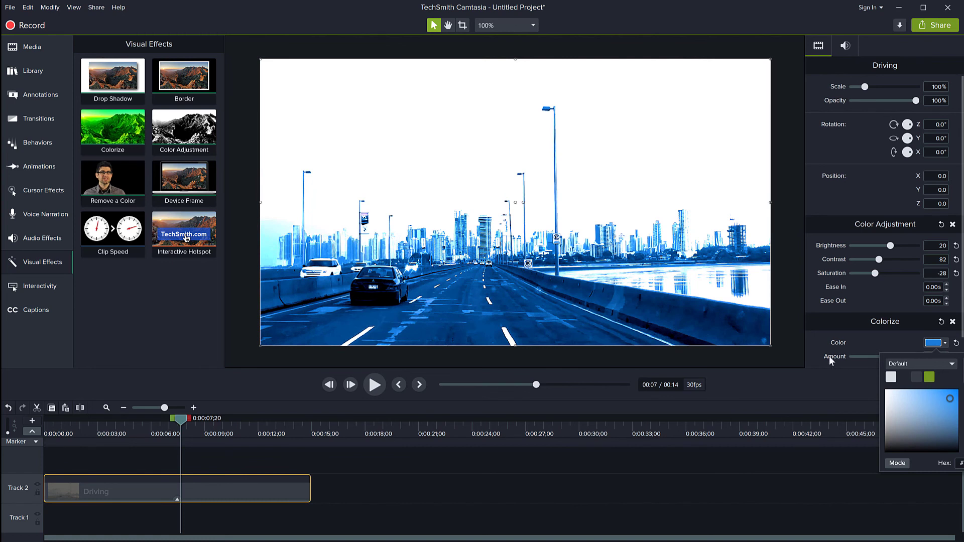
left_click_drag(915, 359, 875, 358)
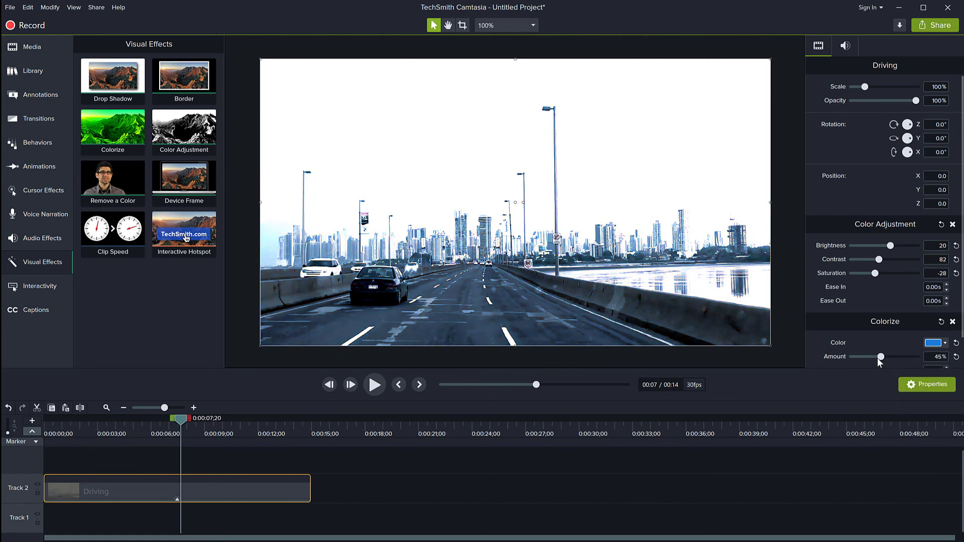